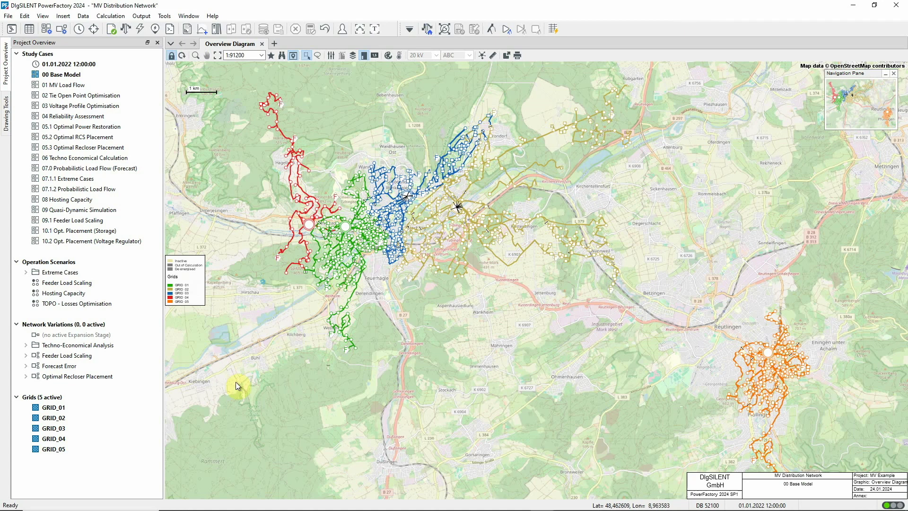
# Step: Deactivate GRID_05 in the Project Overview and zoom the map in on the network
pyautogui.rightClick(127, 447)
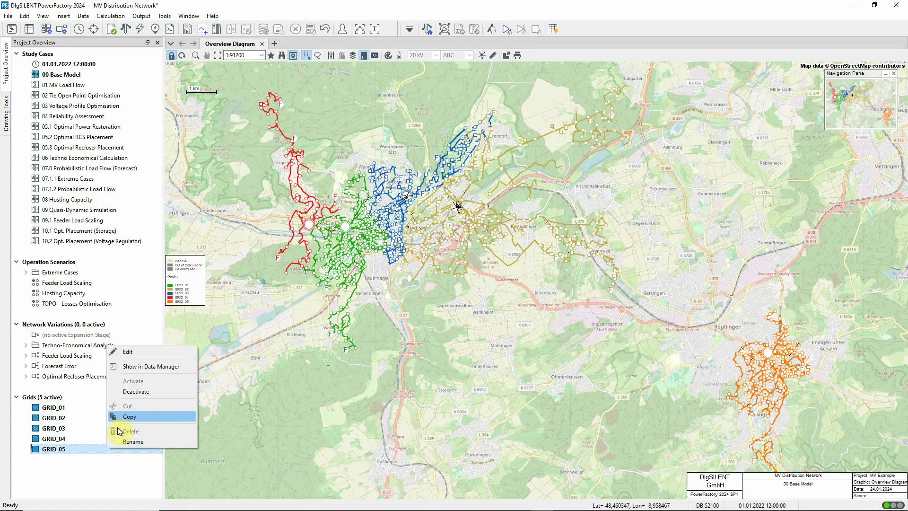
pyautogui.click(135, 391)
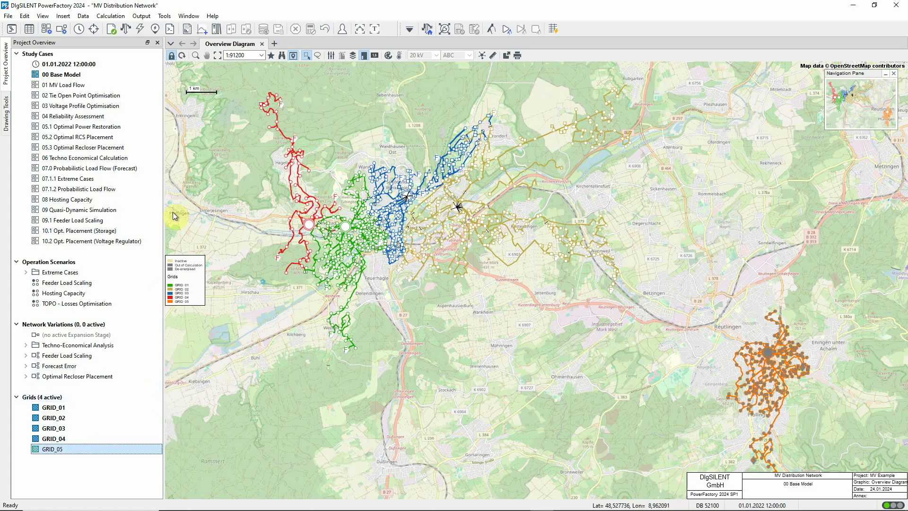
pyautogui.scroll(2, 260, 82)
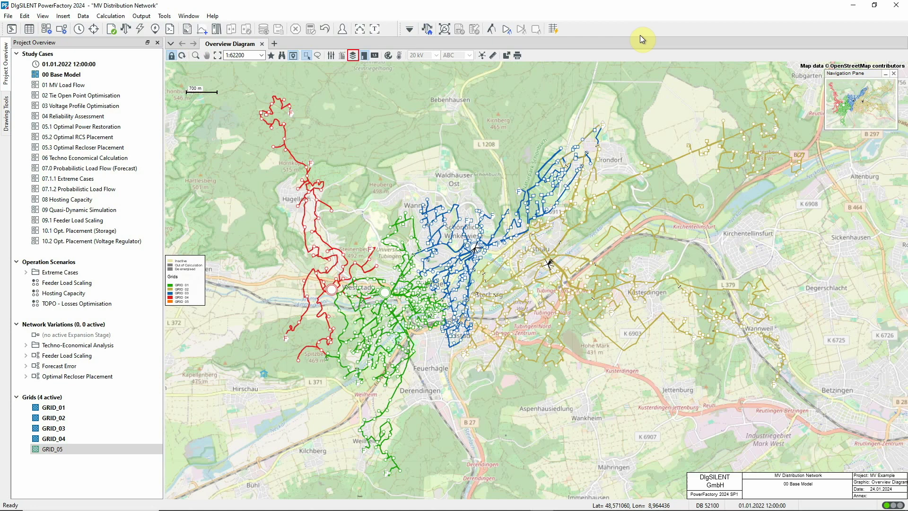
pyautogui.click(353, 56)
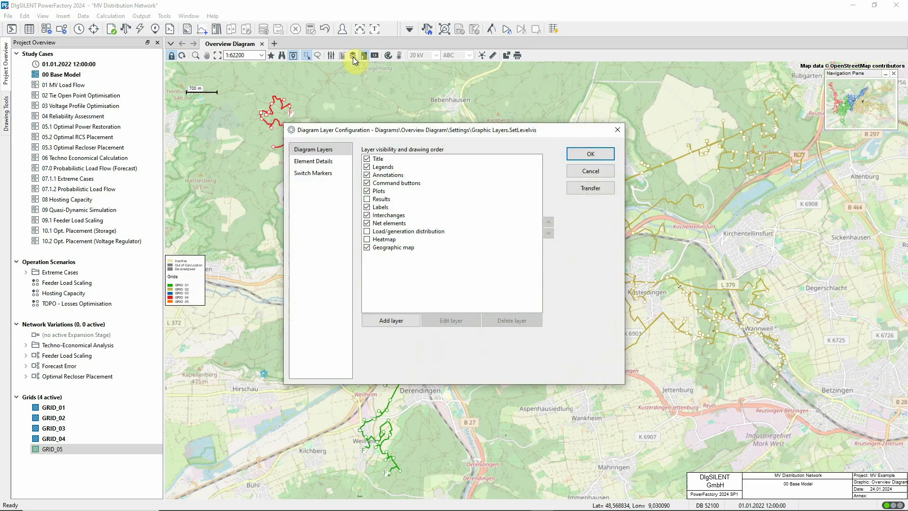
pyautogui.click(386, 247)
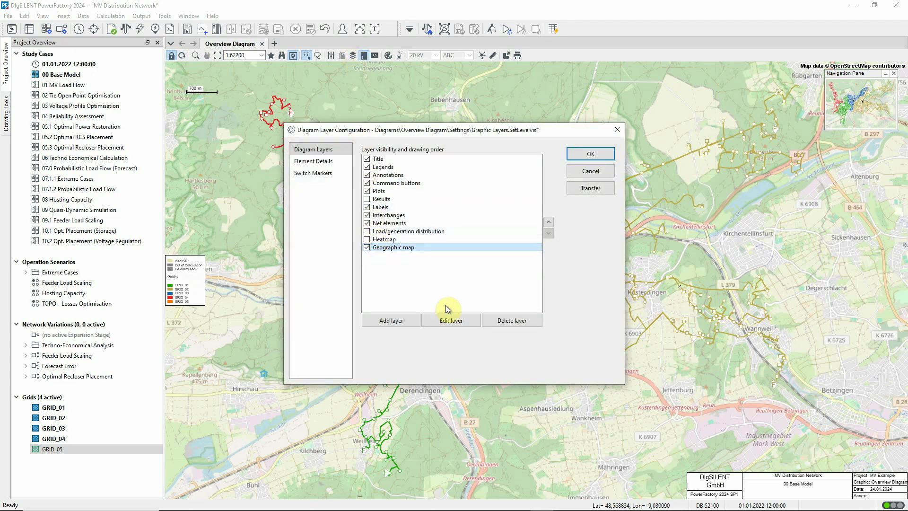
pyautogui.click(451, 320)
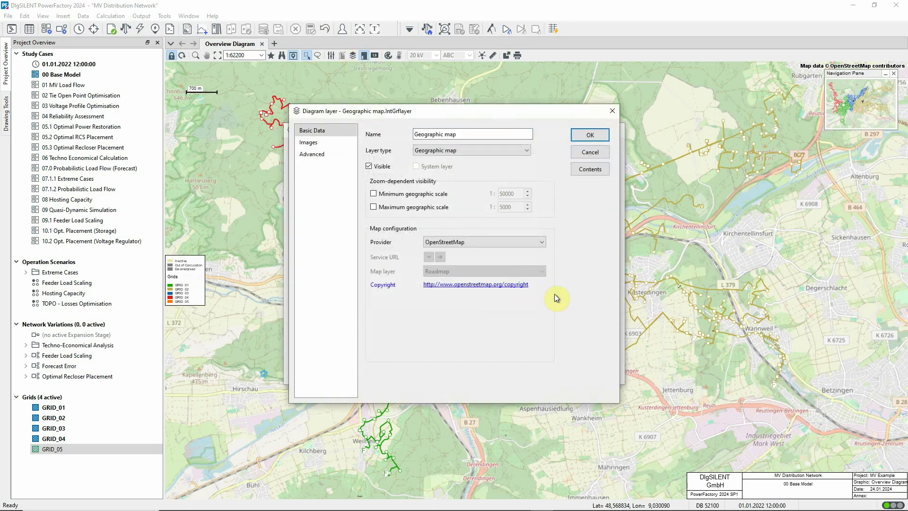
pyautogui.click(601, 154)
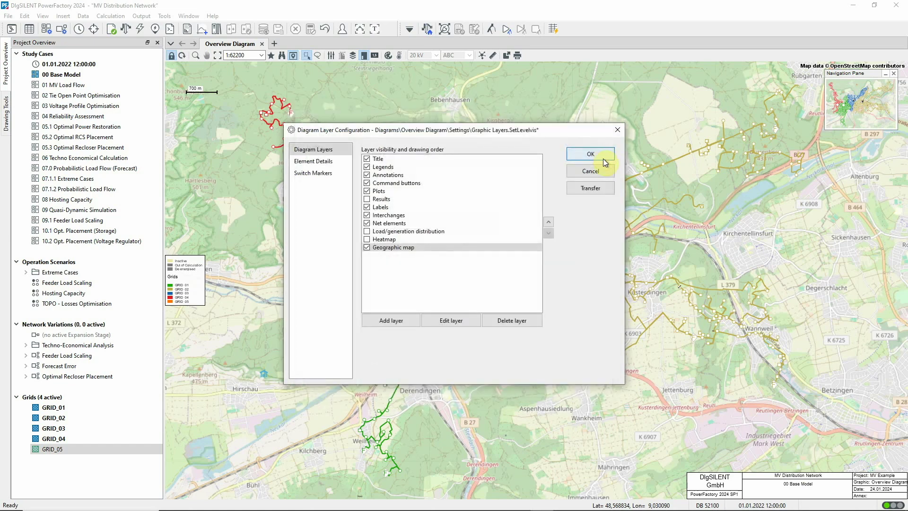
pyautogui.click(603, 170)
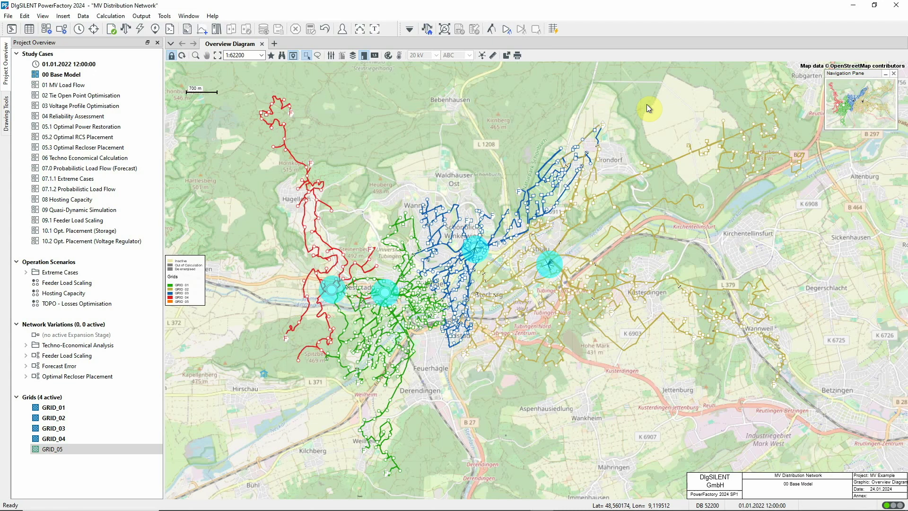
pyautogui.doubleClick(468, 245)
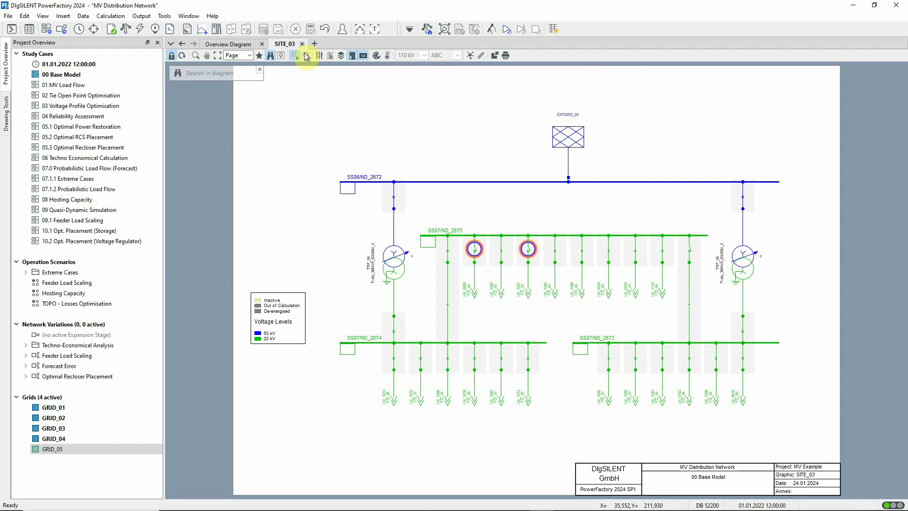
pyautogui.click(302, 44)
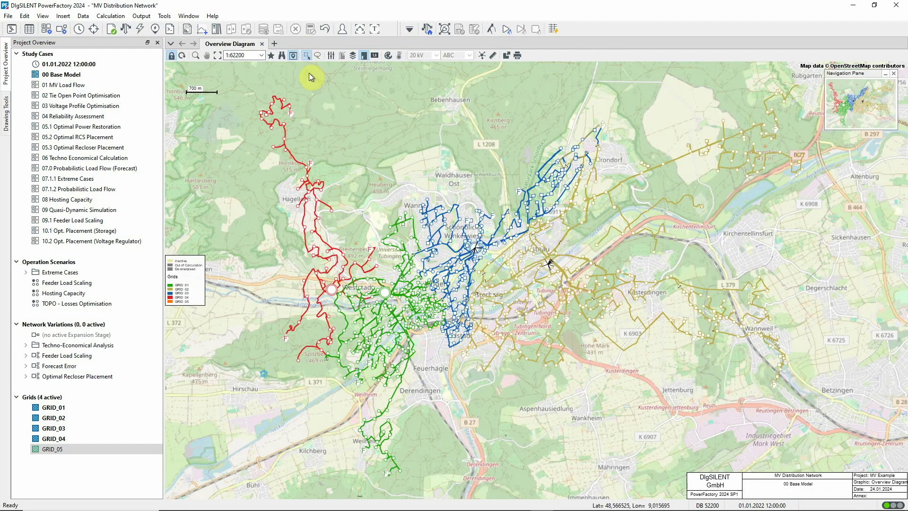
pyautogui.doubleClick(489, 264)
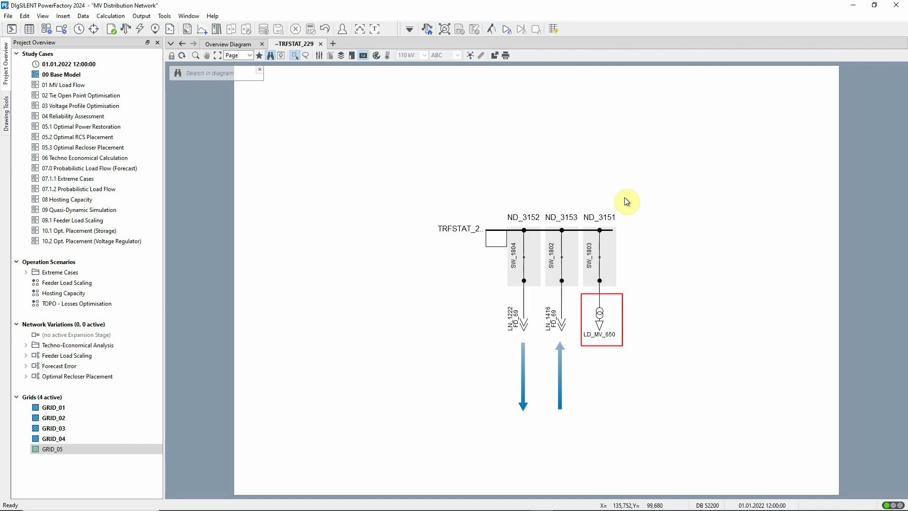
pyautogui.doubleClick(601, 315)
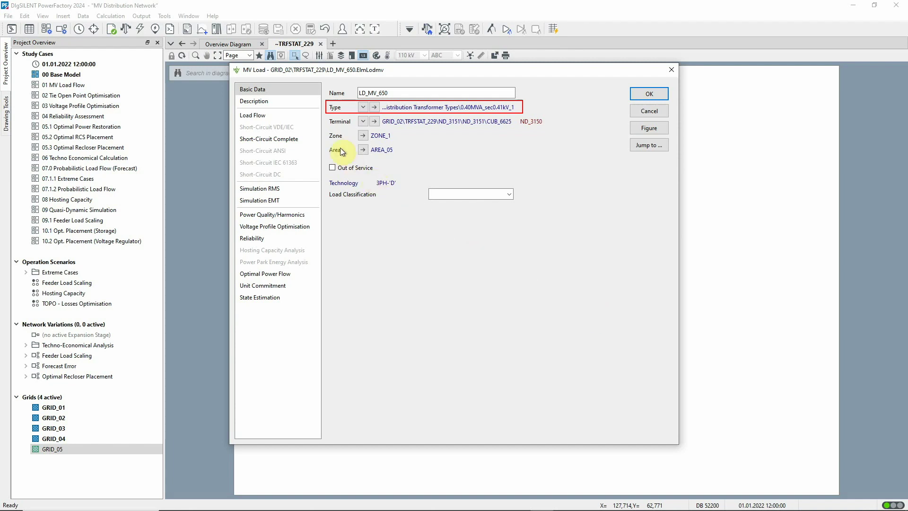
pyautogui.click(306, 117)
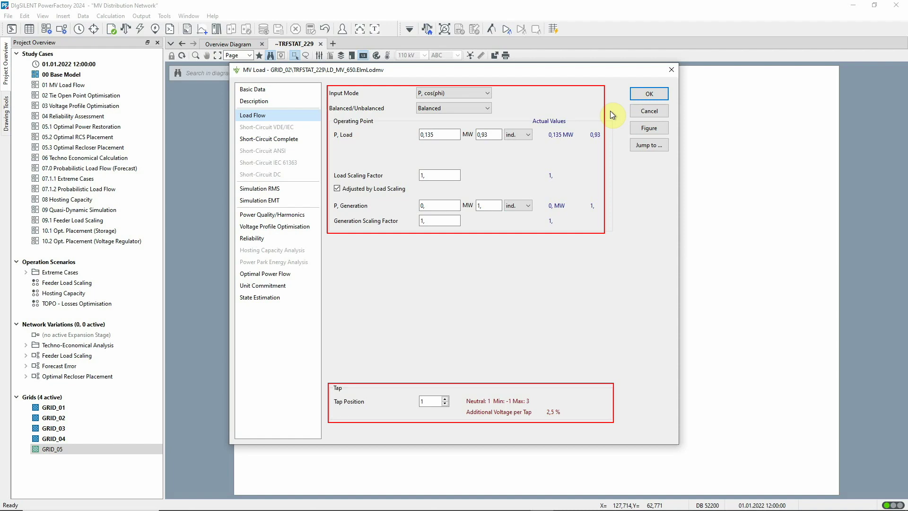
pyautogui.click(637, 112)
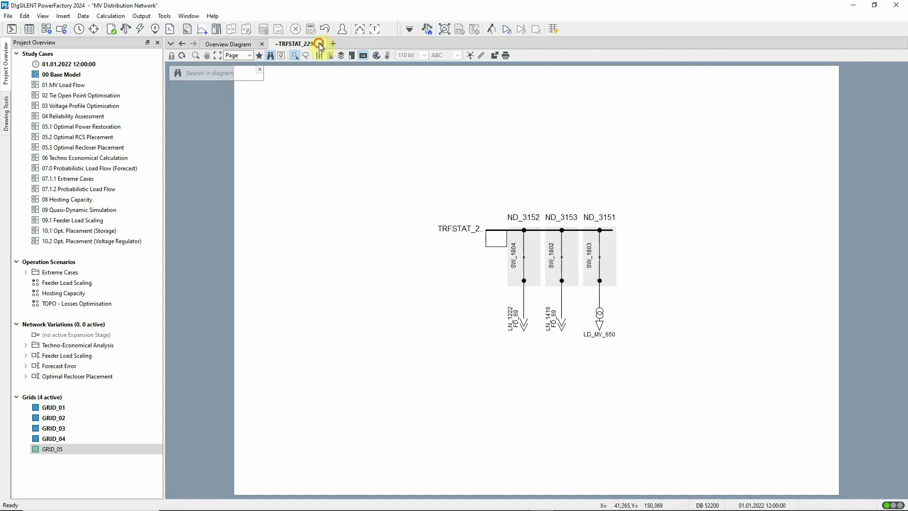
pyautogui.click(321, 43)
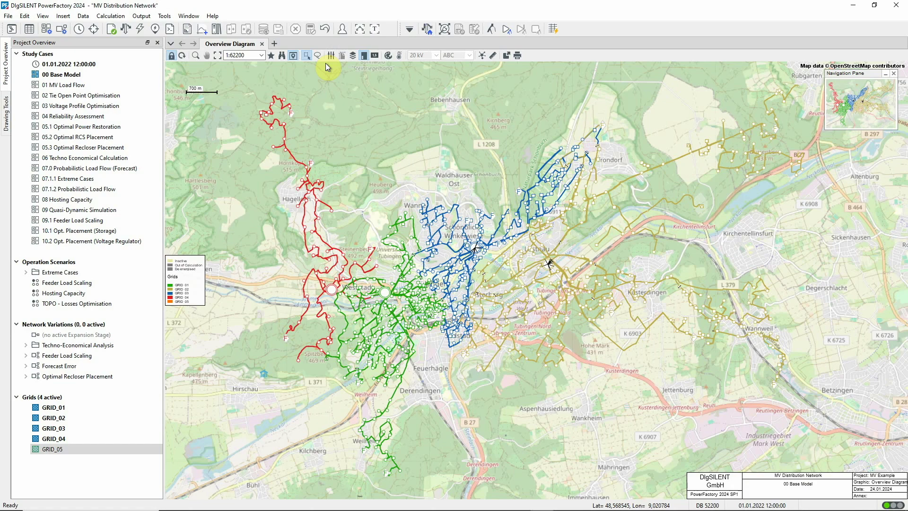
# Step: Set the diagram colouring to Other > Topology > Feeders
pyautogui.click(388, 55)
pyautogui.click(392, 206)
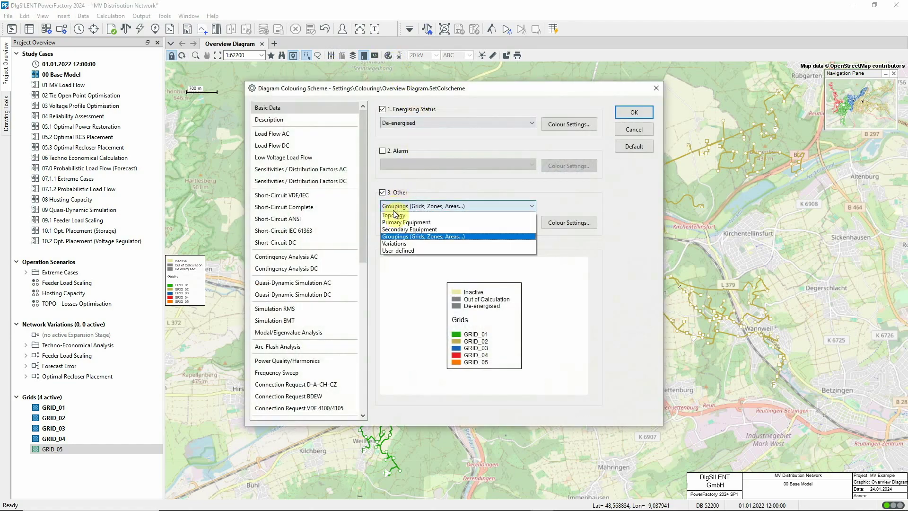
pyautogui.click(395, 215)
pyautogui.click(394, 220)
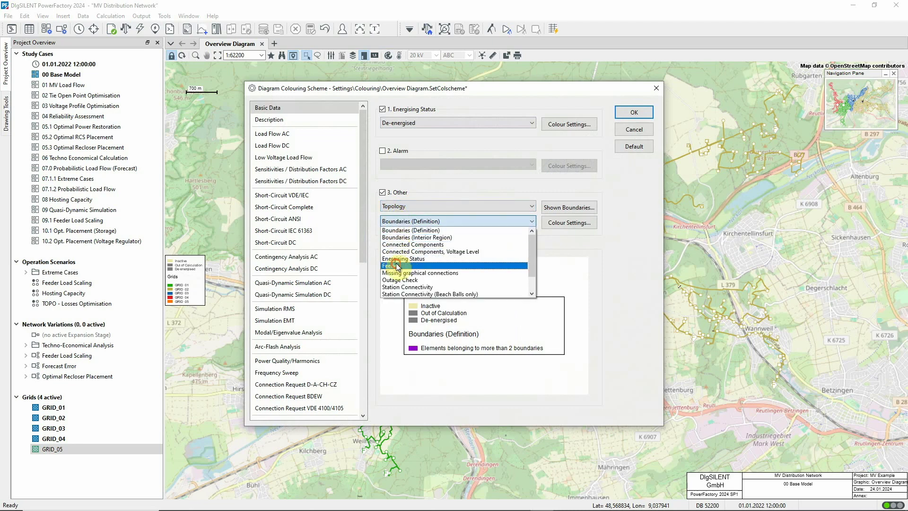
pyautogui.click(398, 268)
pyautogui.click(635, 113)
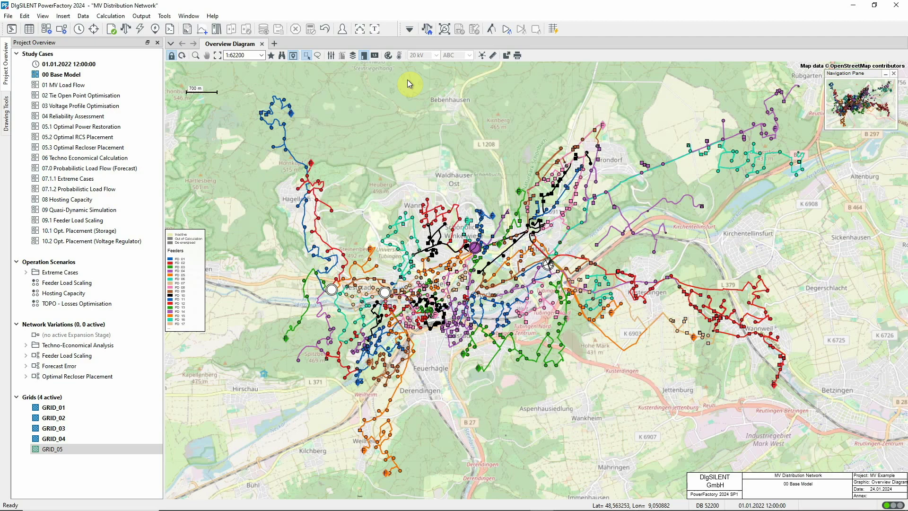
# Step: Uncheck the 3. Other colouring category so the network draws in plain black
pyautogui.click(389, 55)
pyautogui.click(384, 193)
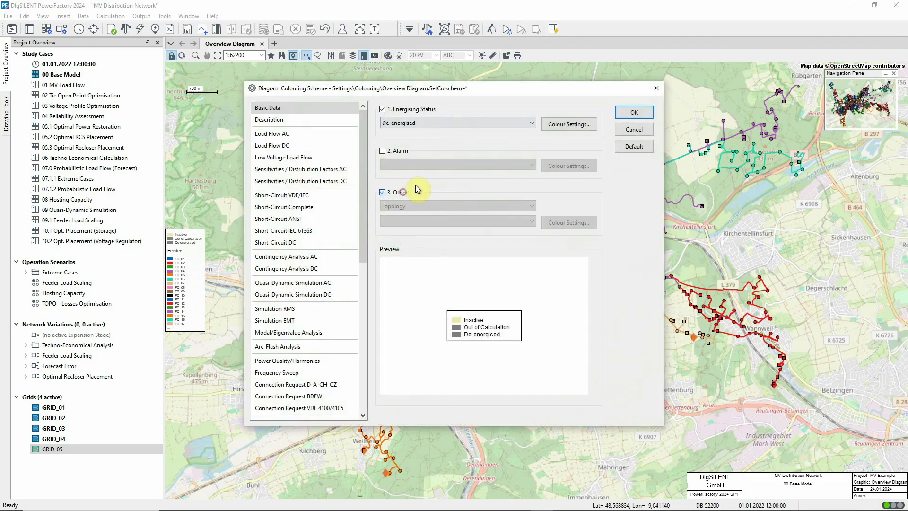
pyautogui.click(630, 113)
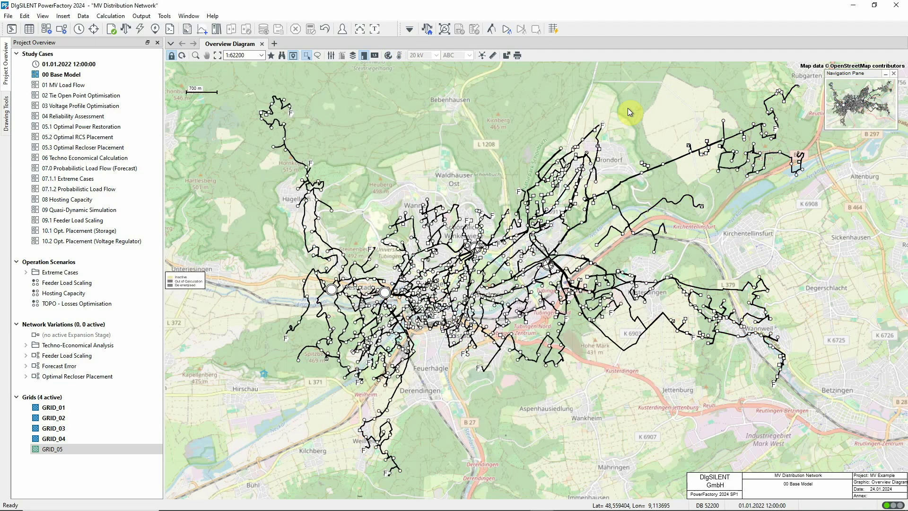
# Step: Enable switch markers for normally open switches, then bring up the Network Model Manager
pyautogui.click(353, 56)
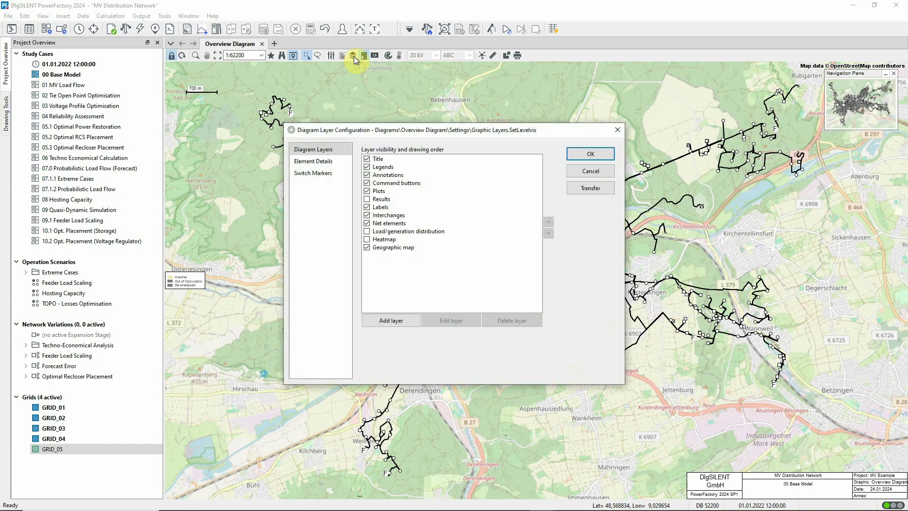
pyautogui.click(325, 174)
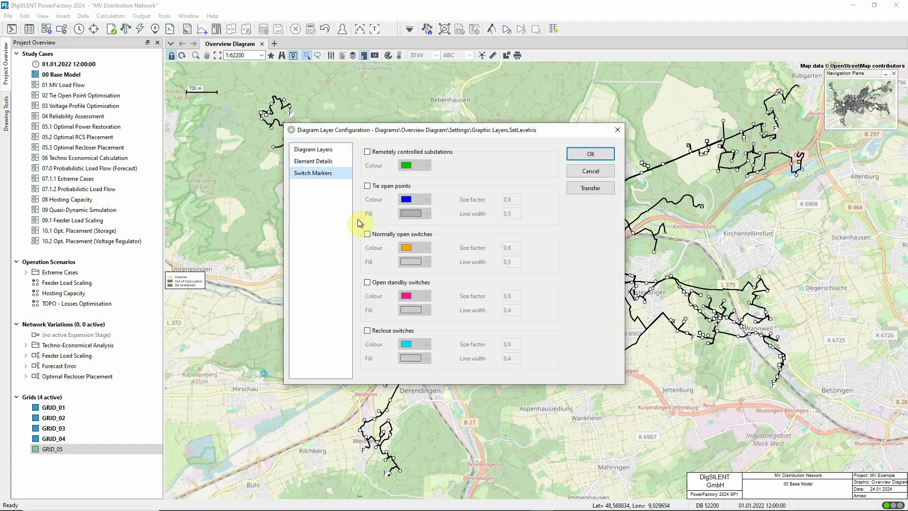
pyautogui.click(368, 234)
pyautogui.click(591, 153)
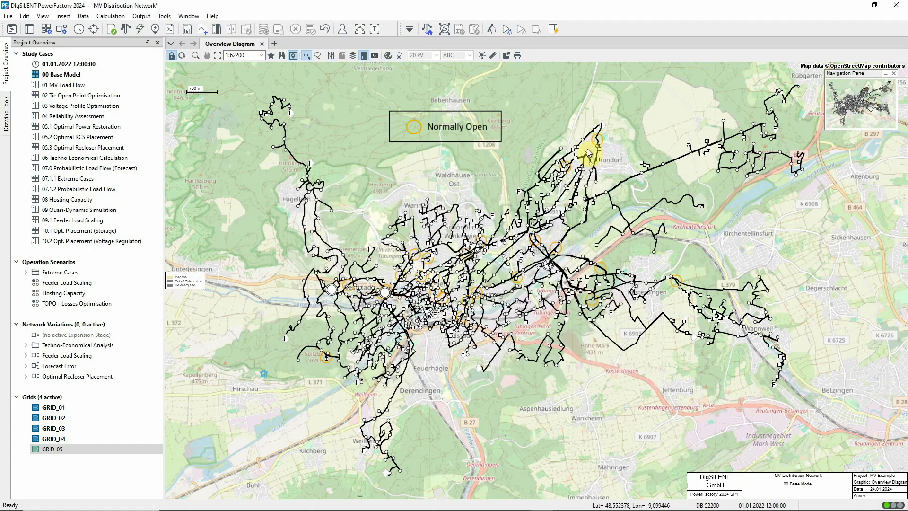
pyautogui.click(29, 29)
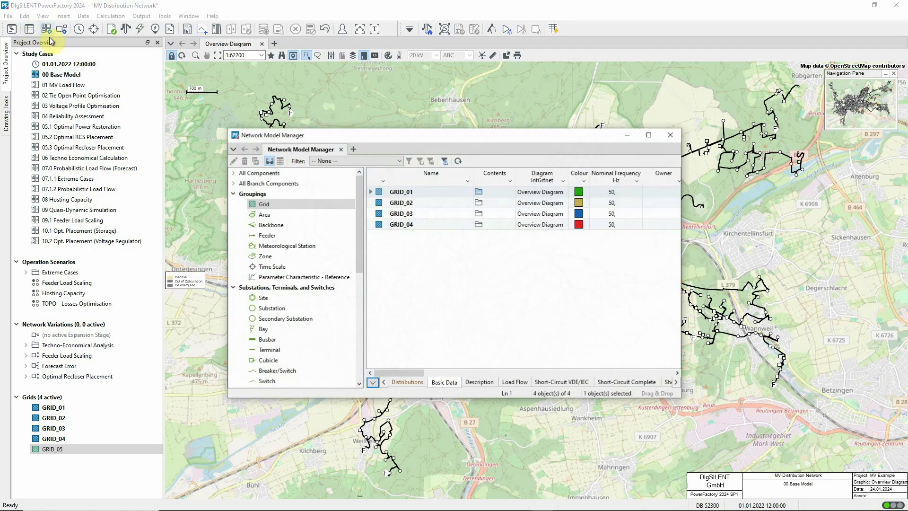
# Step: List all breakers/switches on the Tie Open Point Opt. page, sorted by normally open status, then close
pyautogui.click(295, 372)
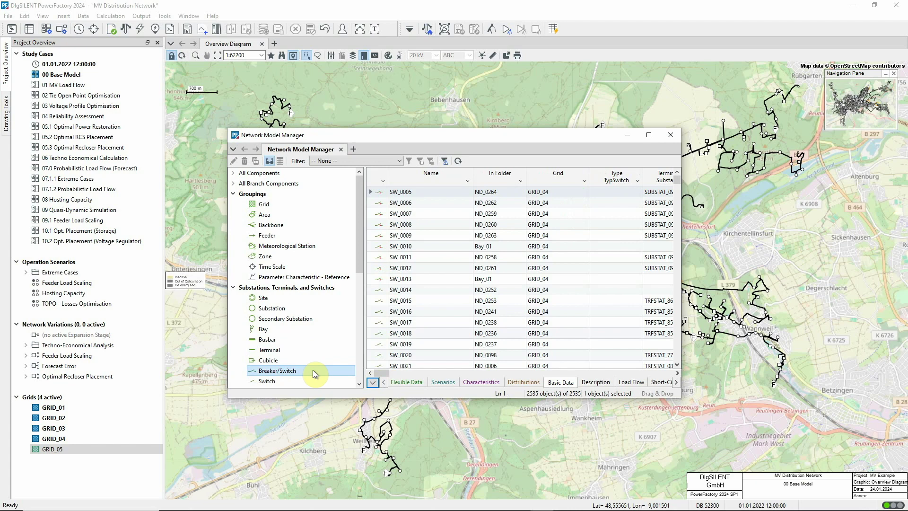
pyautogui.click(373, 382)
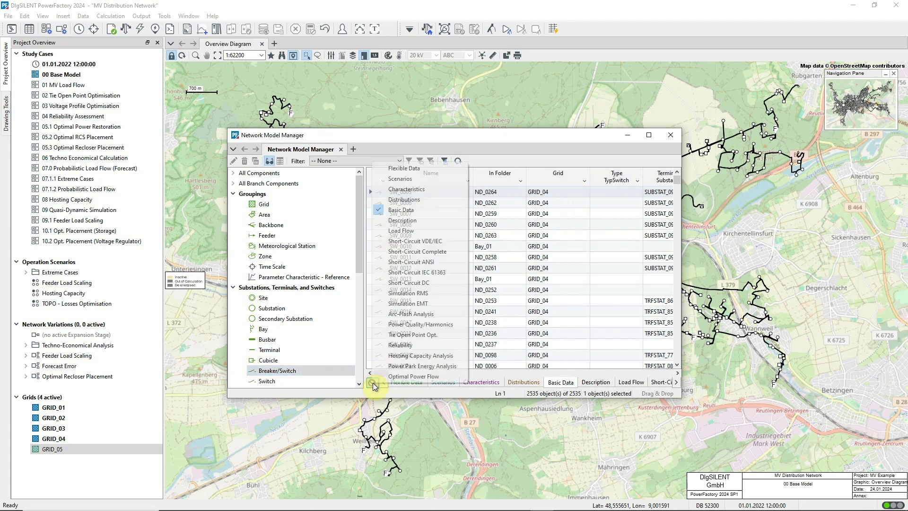
pyautogui.click(408, 334)
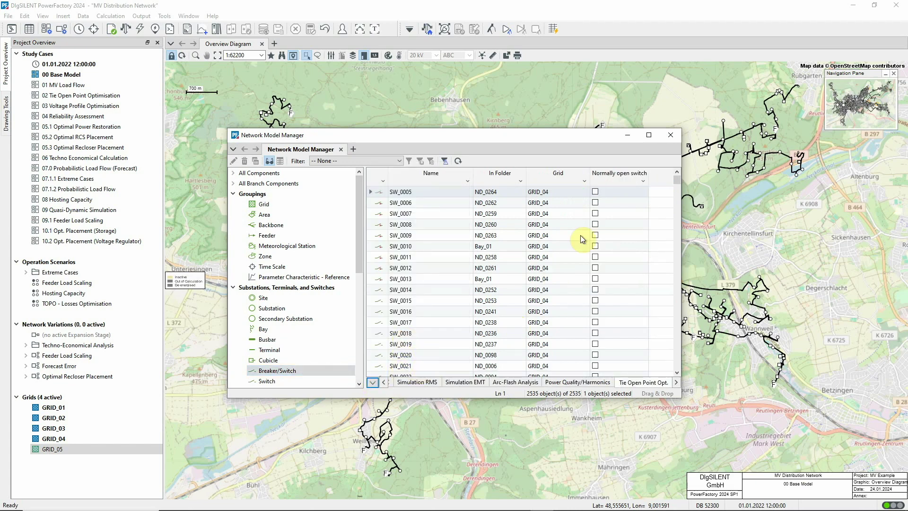
pyautogui.click(627, 174)
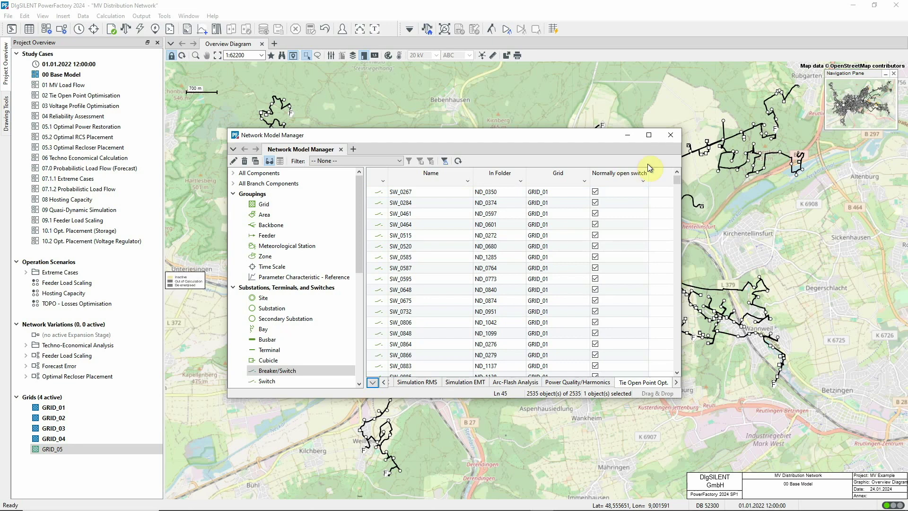
pyautogui.click(669, 133)
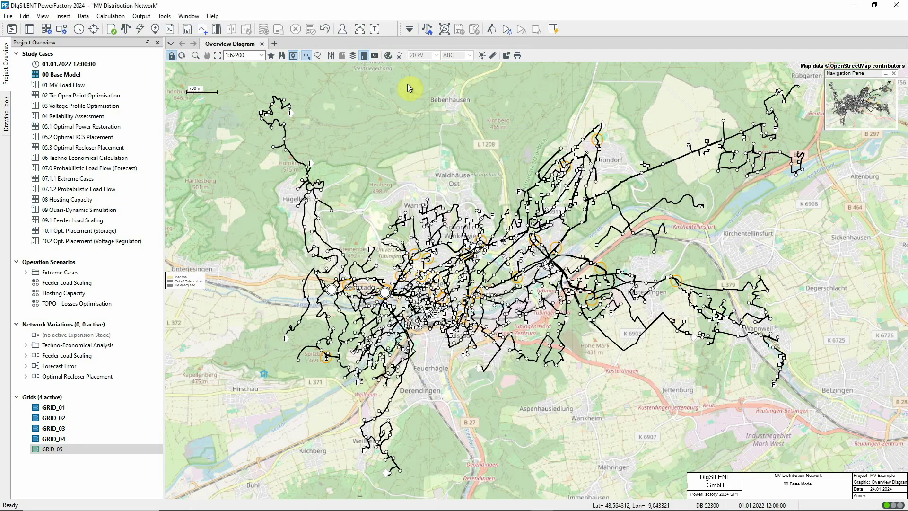
pyautogui.click(352, 56)
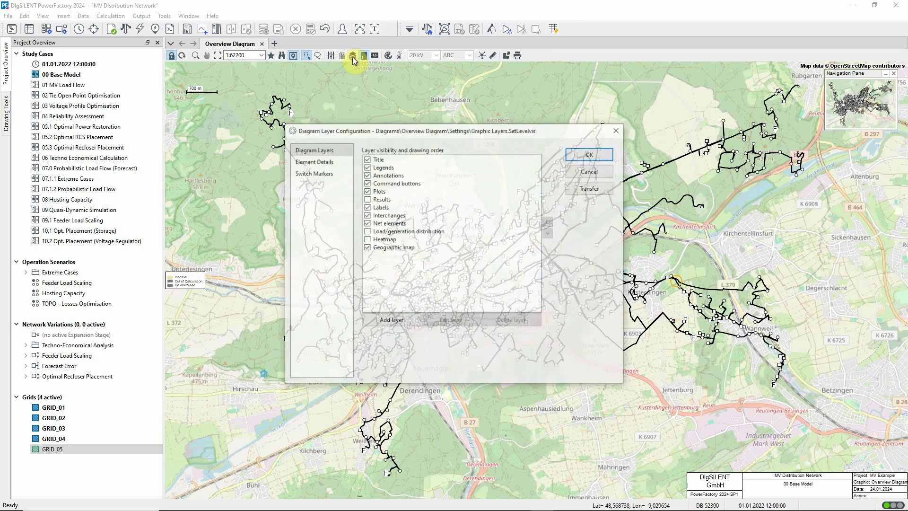
# Step: Turn on Tie open points switch markers on the overview map
pyautogui.click(331, 174)
pyautogui.click(367, 186)
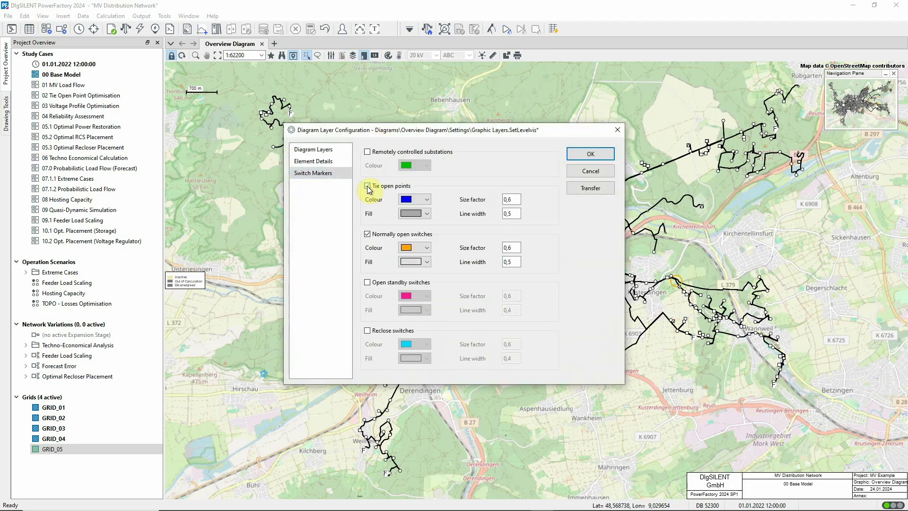
pyautogui.click(590, 156)
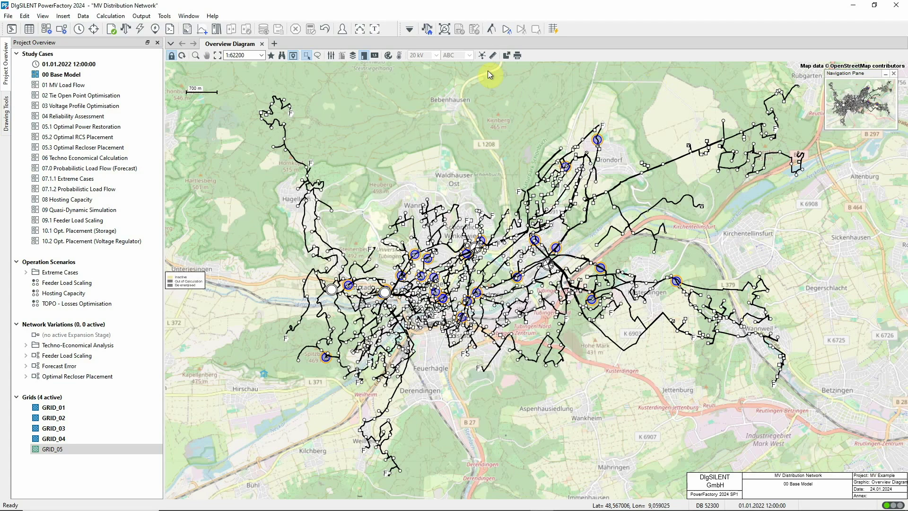
pyautogui.click(364, 56)
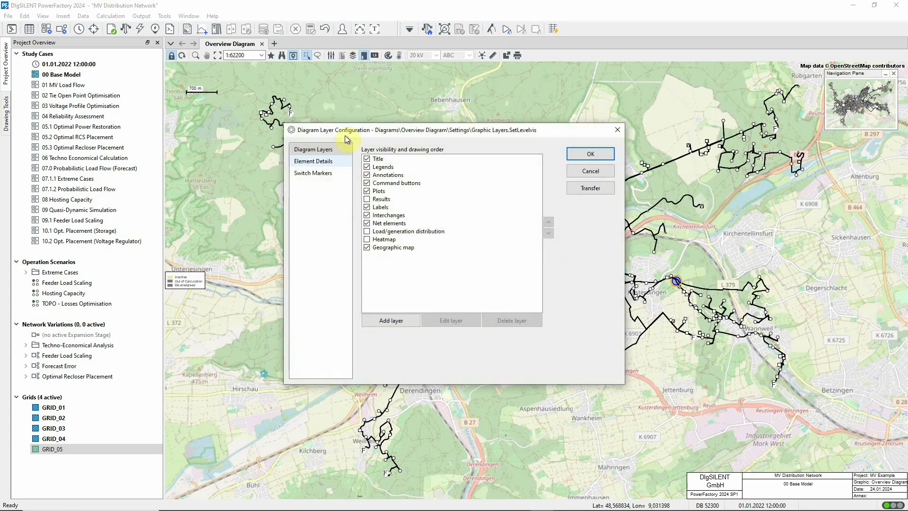
# Step: Enable the Remotely controlled substations switch markers so they appear in green
pyautogui.click(319, 173)
pyautogui.click(367, 152)
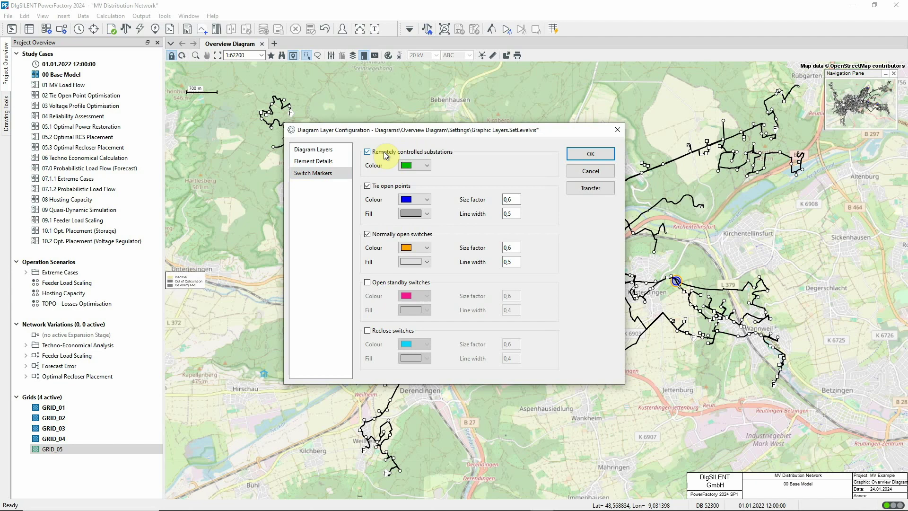
pyautogui.click(591, 155)
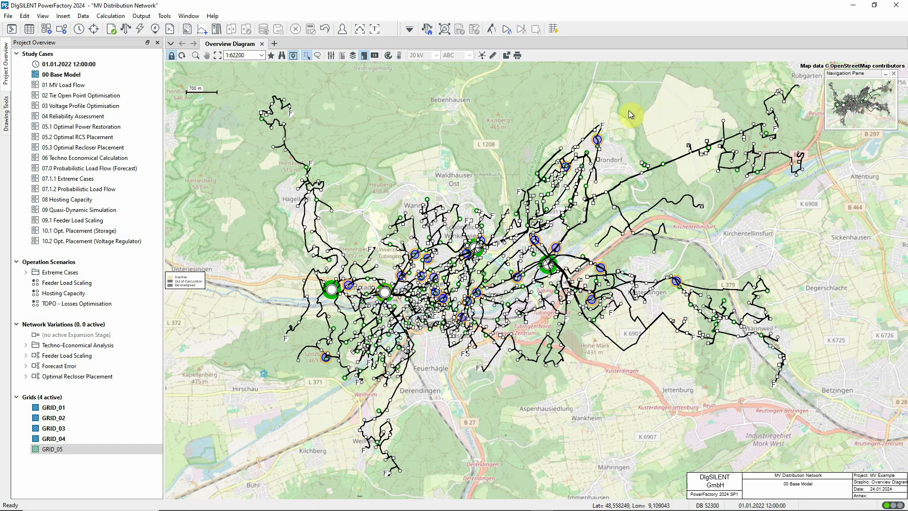
# Step: Enable 2. Alarm colouring with the Feeder Radiality Check on the overview diagram
pyautogui.click(388, 56)
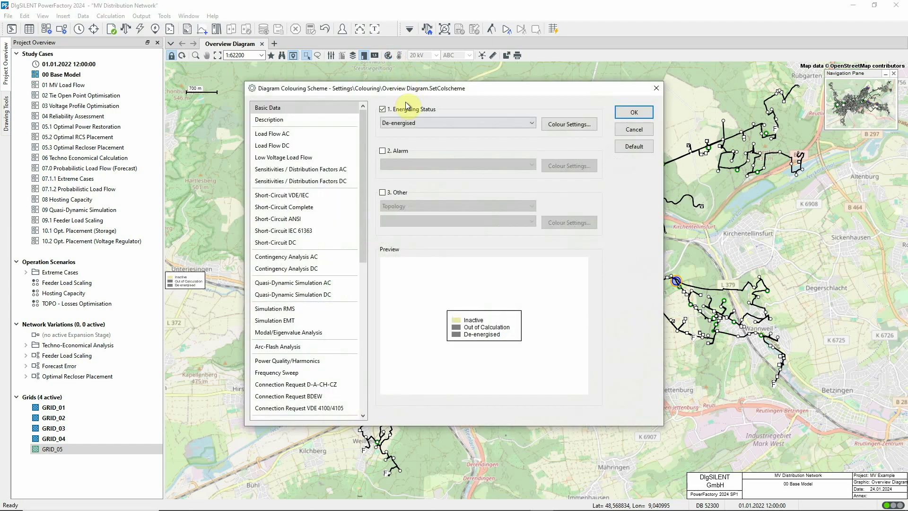
pyautogui.click(398, 150)
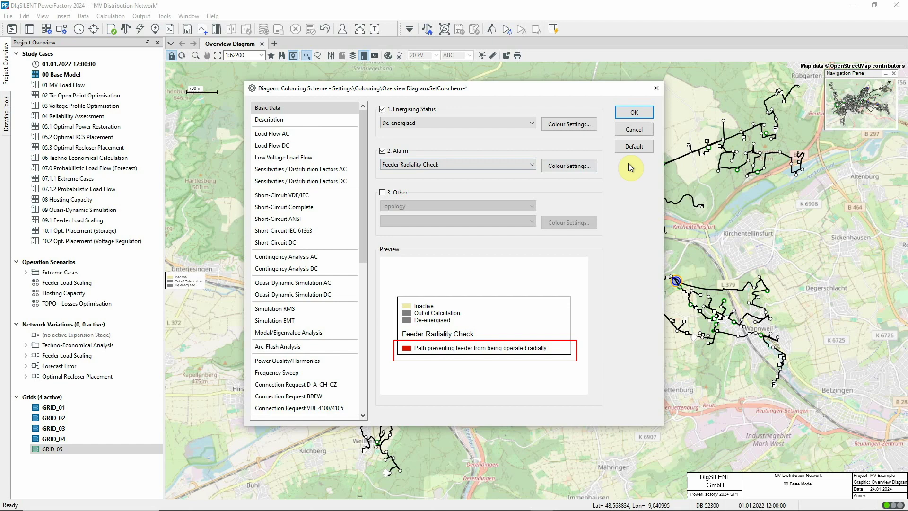
pyautogui.click(630, 114)
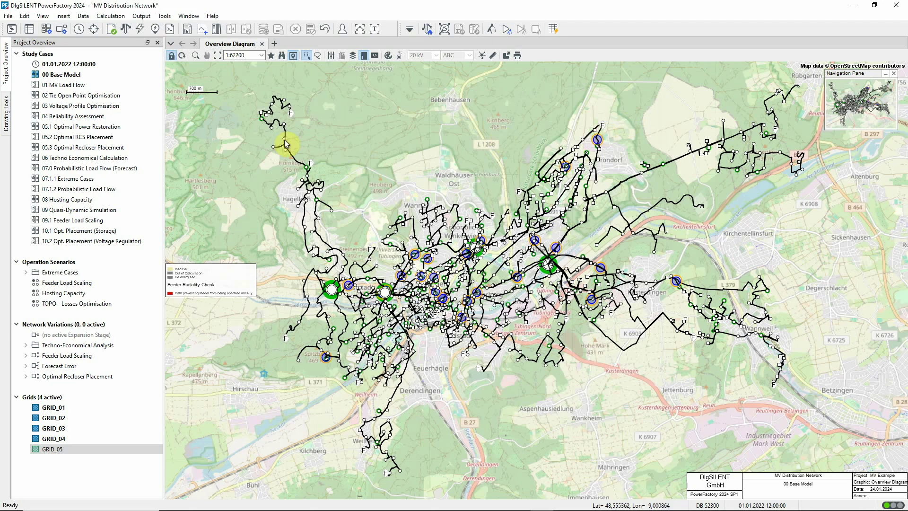
pyautogui.click(196, 55)
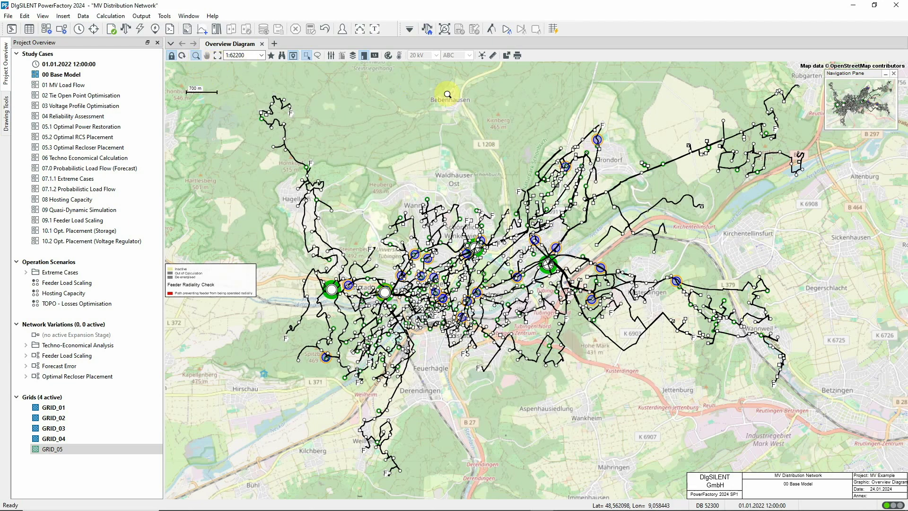
# Step: Zoom to Pfrondorf, open TRFSTAT_328 and operate switch SW_1909 to show the red path
pyautogui.moveTo(448, 94); pyautogui.dragTo(737, 270)
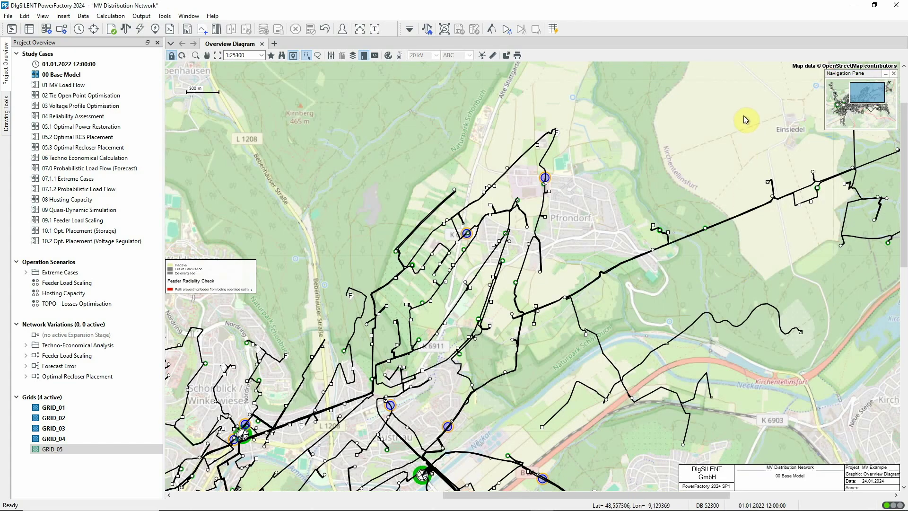
pyautogui.doubleClick(469, 234)
pyautogui.click(561, 256)
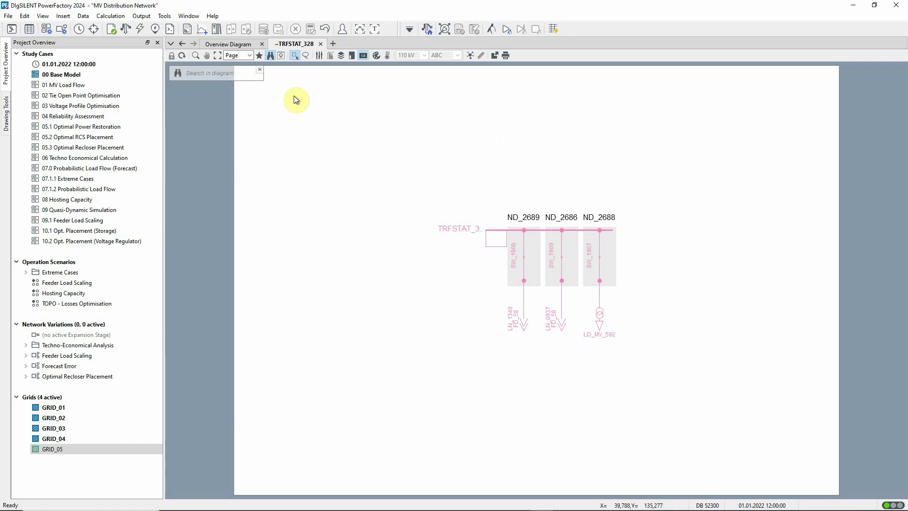
pyautogui.click(243, 45)
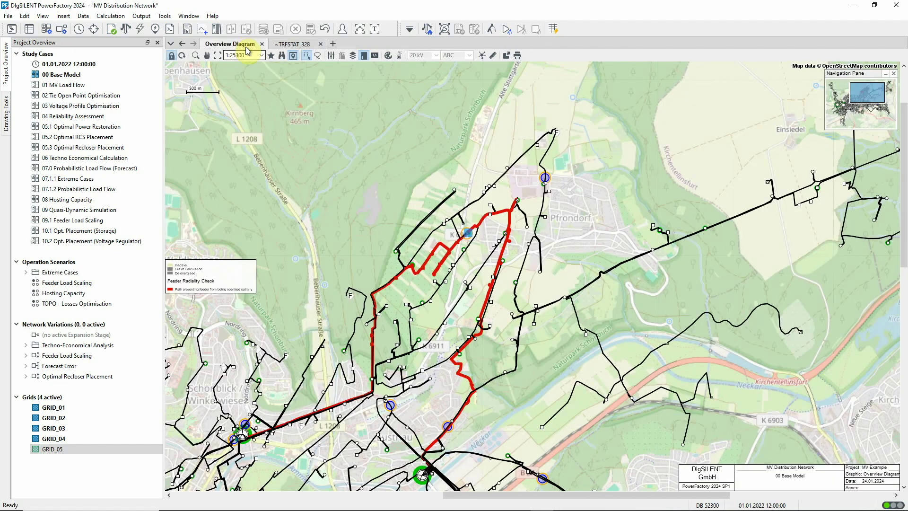